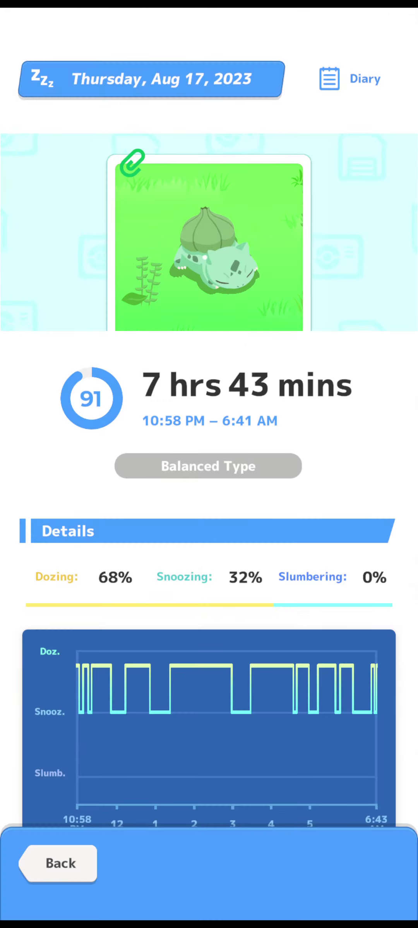
scroll(294, 767, "down", 3)
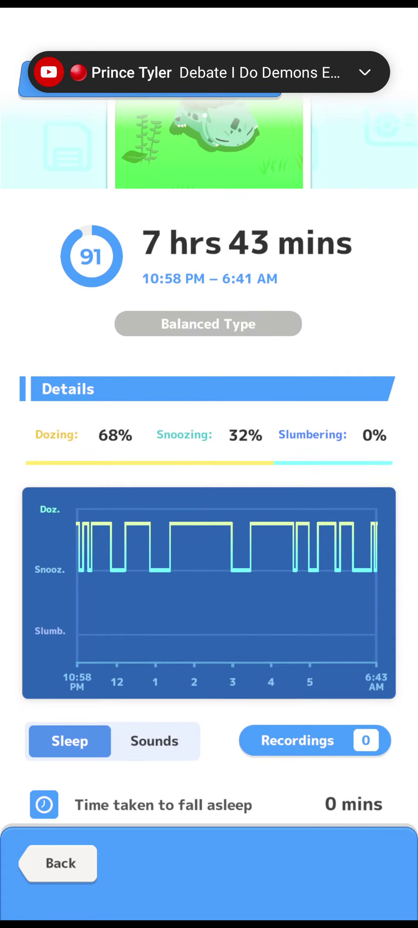
scroll(209, 508, "down", 2)
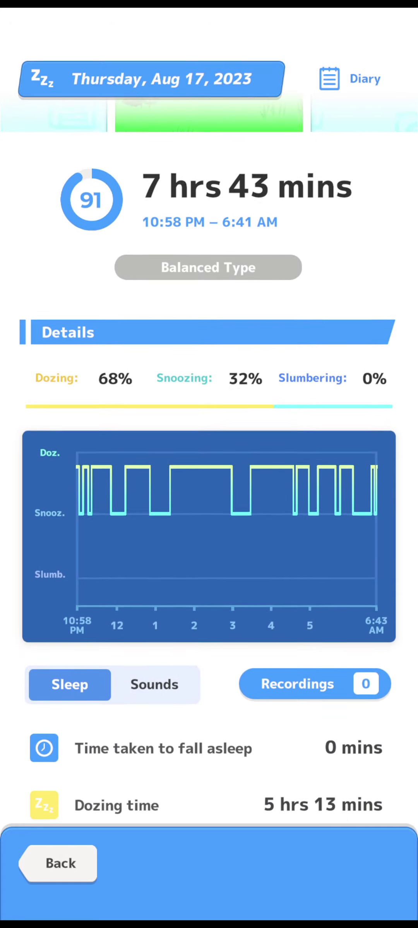
scroll(209, 507, "down", 3)
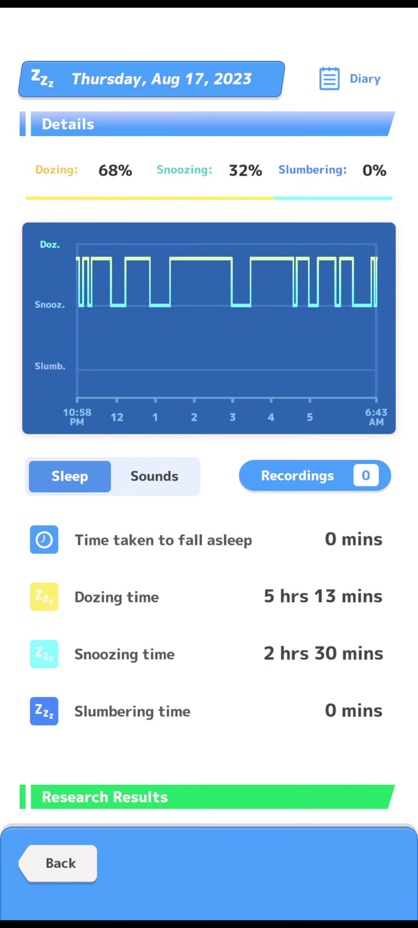
scroll(209, 508, "down", 4)
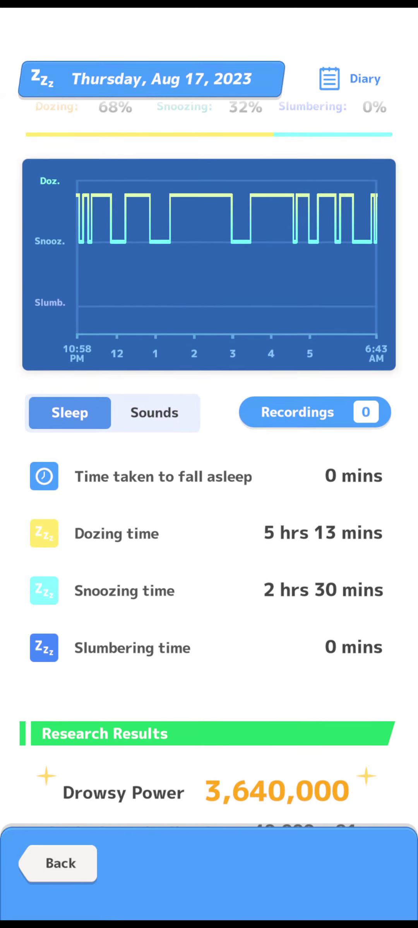
scroll(209, 507, "down", 3)
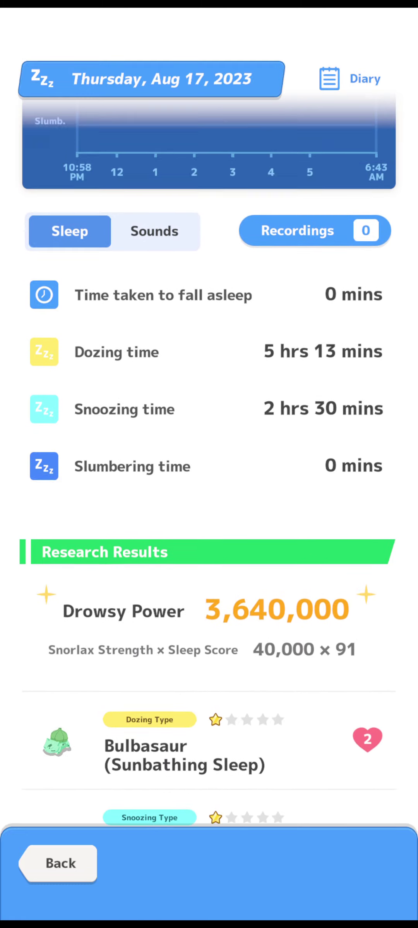
scroll(209, 508, "down", 5)
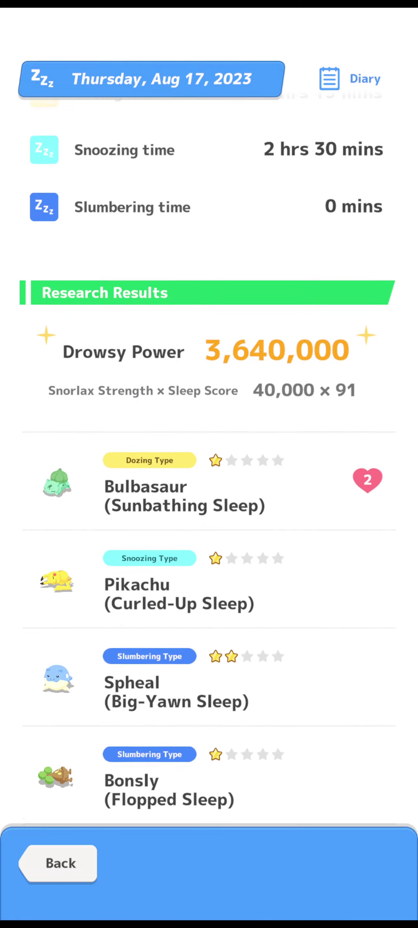
scroll(209, 464, "up", 8)
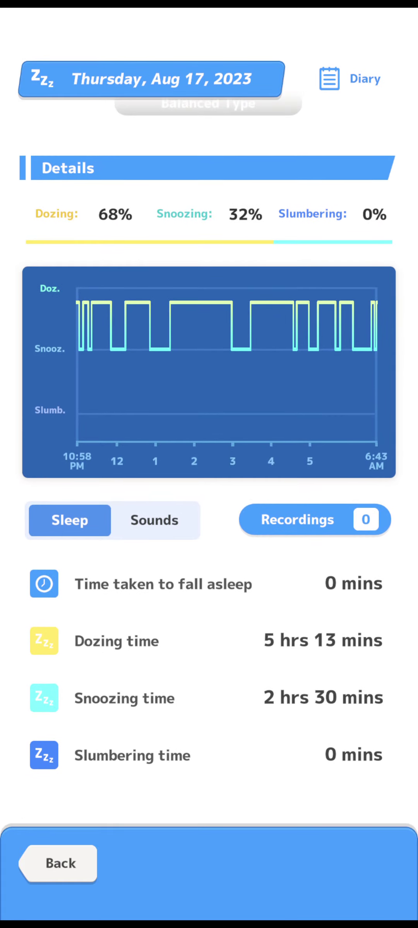
Switch the Aug 17 report (score 91, 7 hrs 43 mins) to sound levels, then go back to Sleep Data
left_click(153, 545)
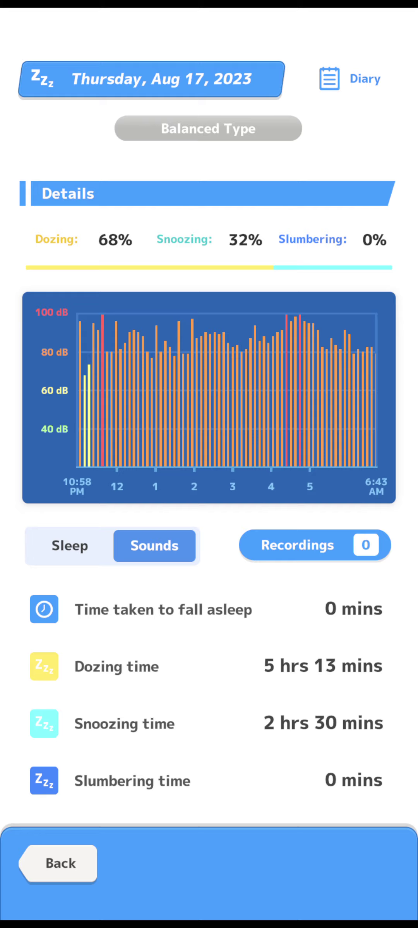
scroll(331, 682, "up", 3)
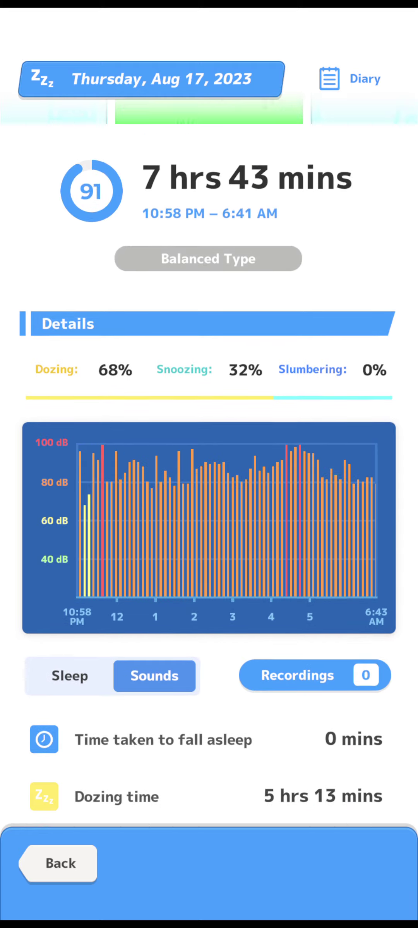
scroll(265, 703, "up", 2)
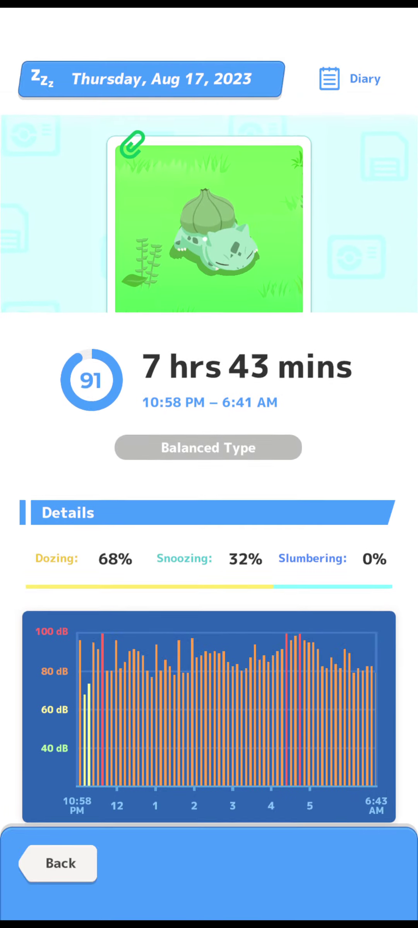
left_click(58, 862)
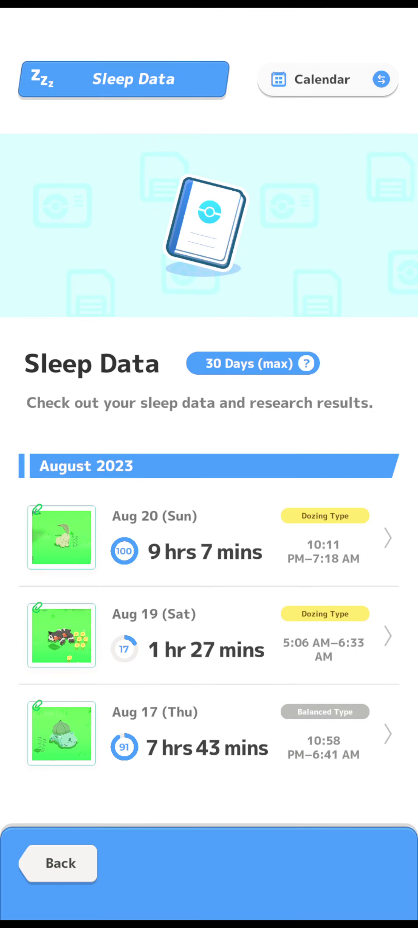
Open the Aug 19 night (score 17) and switch its chart to sound levels
left_click(202, 641)
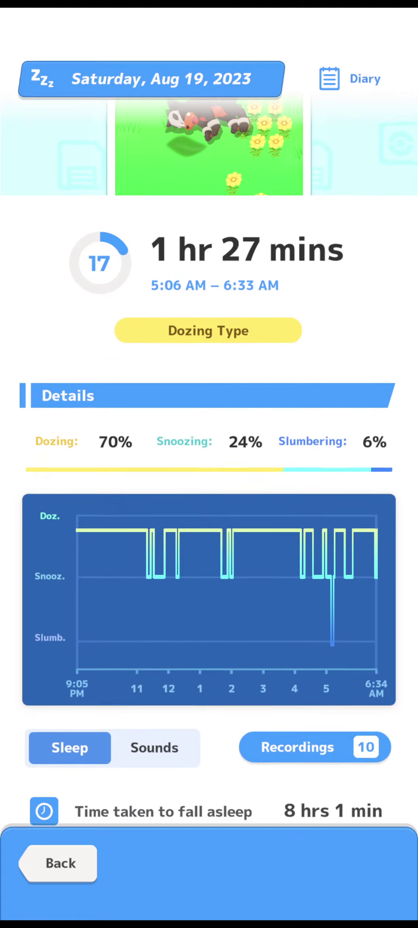
scroll(209, 464, "down", 3)
scroll(209, 464, "down", 3)
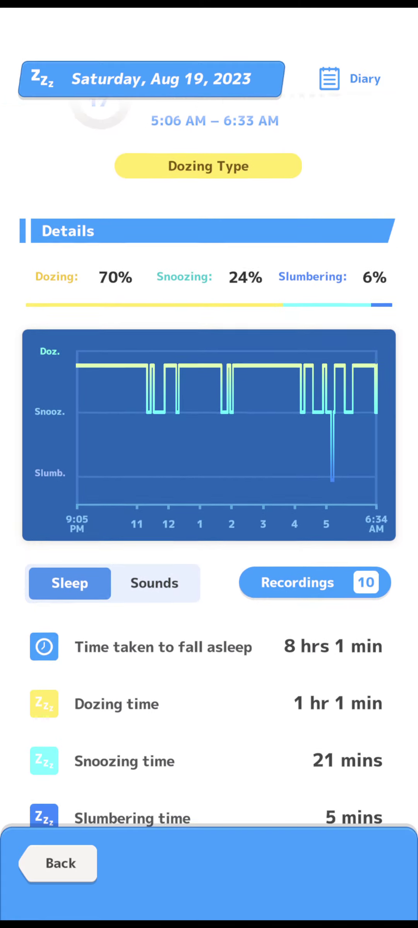
scroll(209, 464, "down", 2)
scroll(209, 464, "up", 3)
scroll(209, 465, "up", 2)
scroll(208, 464, "down", 1)
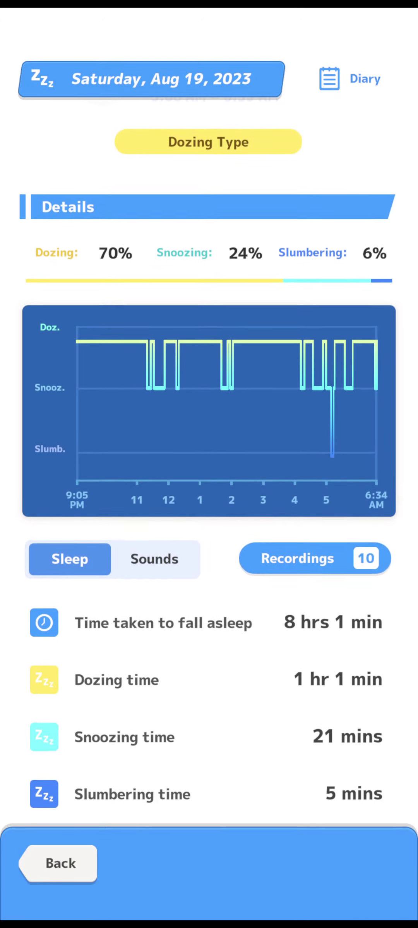
left_click(154, 556)
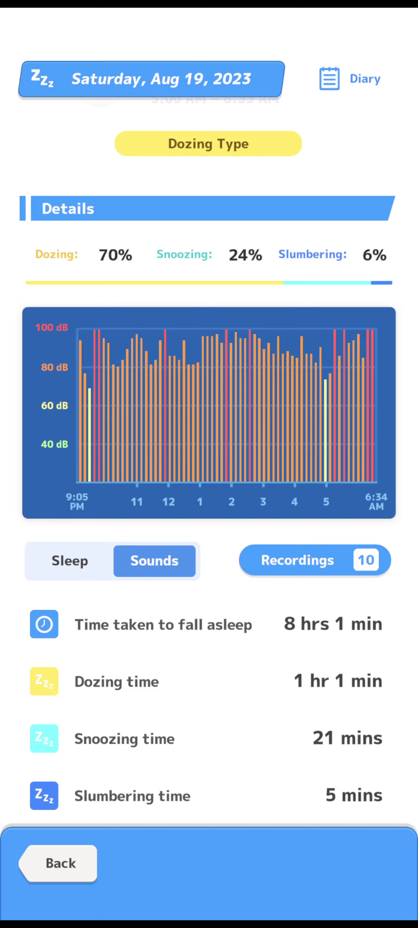
scroll(258, 681, "up", 3)
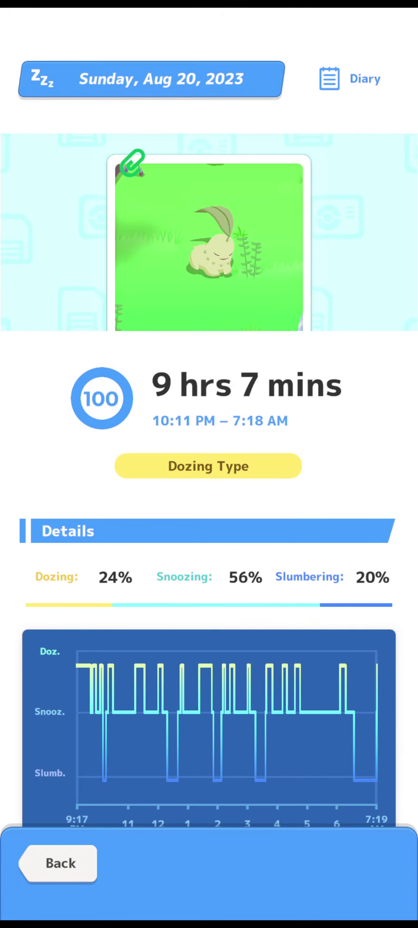
scroll(209, 508, "down", 3)
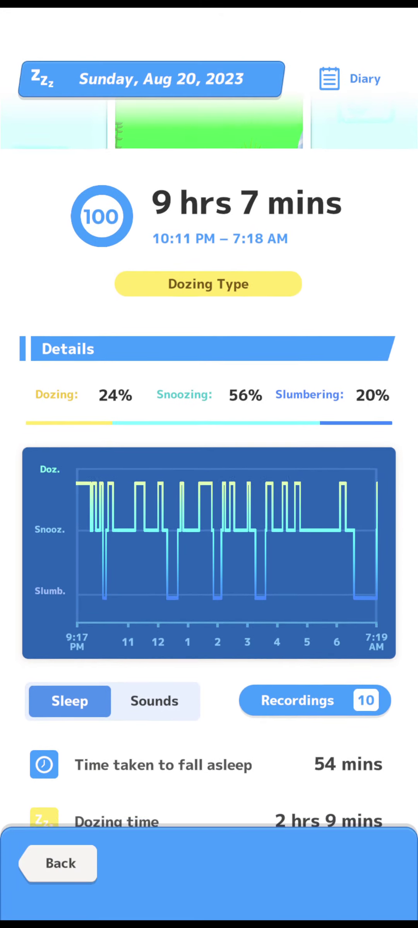
scroll(209, 508, "down", 2)
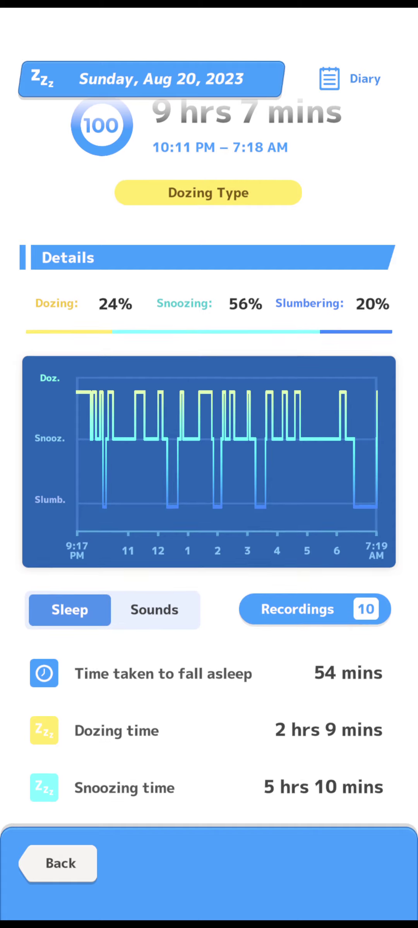
scroll(377, 472, "down", 2)
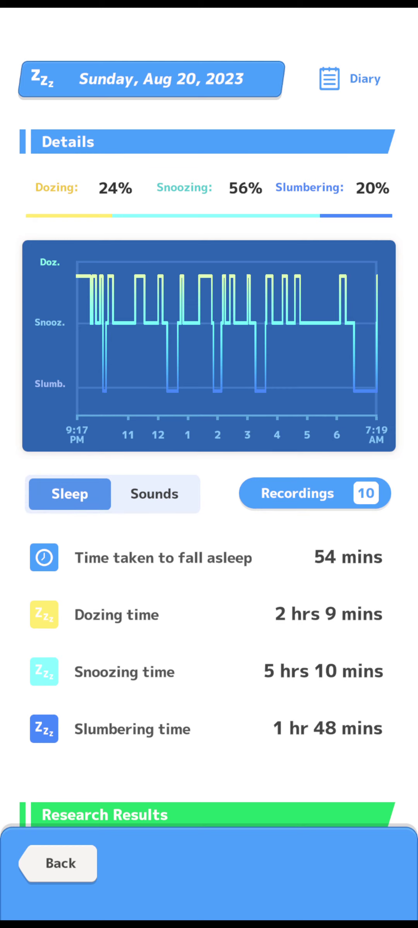
Switch the Aug 20 chart (100 score, 9 hrs) from sleep stages to sounds
left_click(154, 494)
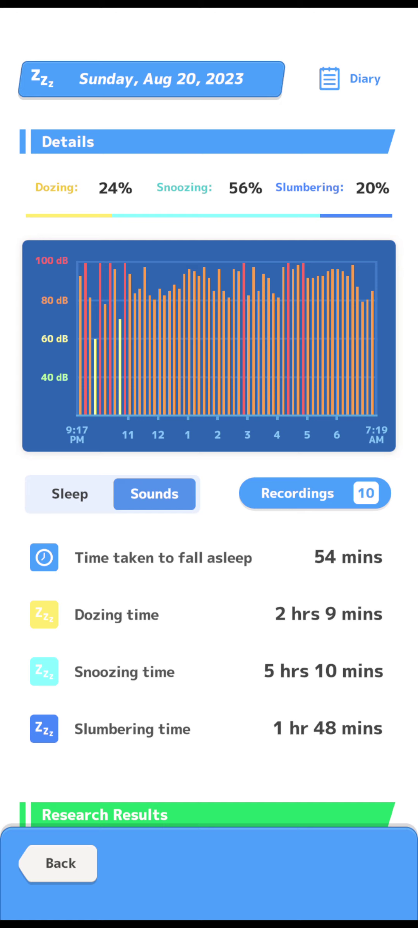
Open Aug 20's audio recordings and play the 4:41 AM and 4:48 AM clips
left_click(314, 493)
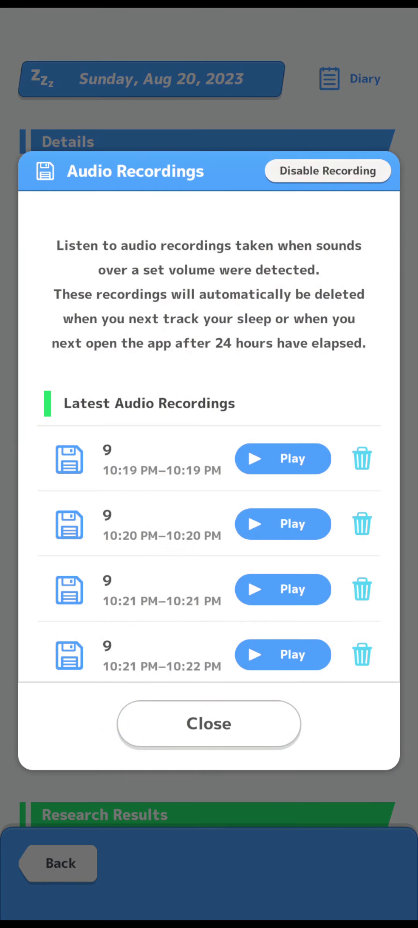
scroll(209, 436, "down", 2)
scroll(209, 435, "down", 2)
scroll(209, 435, "down", 2)
scroll(209, 435, "down", 3)
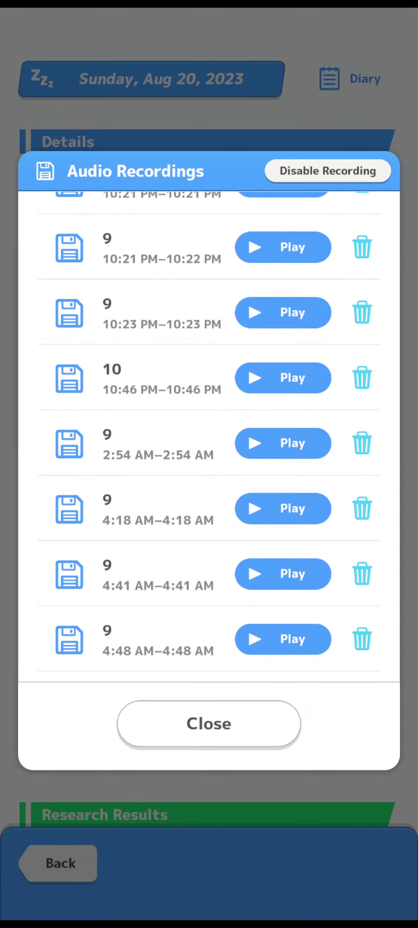
scroll(209, 435, "up", 1)
scroll(209, 435, "down", 1)
left_click(283, 574)
left_click(282, 574)
left_click(283, 639)
Play the 4:18 AM, 2:54 AM and 10:46 PM recordings in turn
left_click(292, 509)
left_click(282, 443)
left_click(283, 377)
scroll(209, 435, "up", 3)
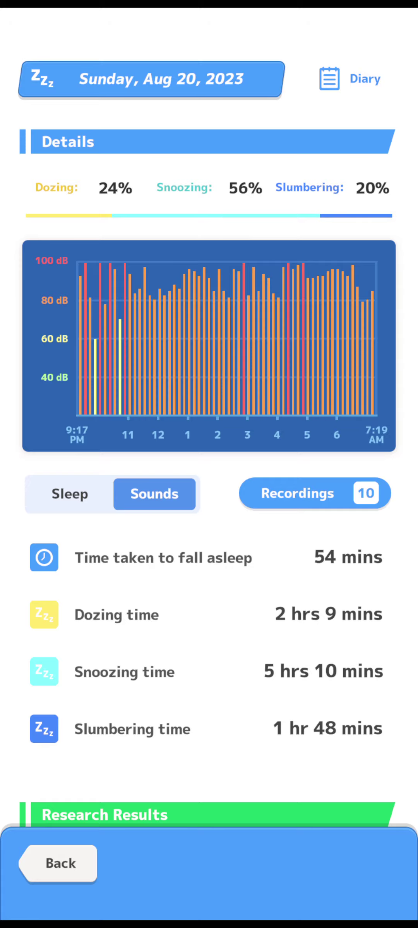
scroll(228, 647, "up", 3)
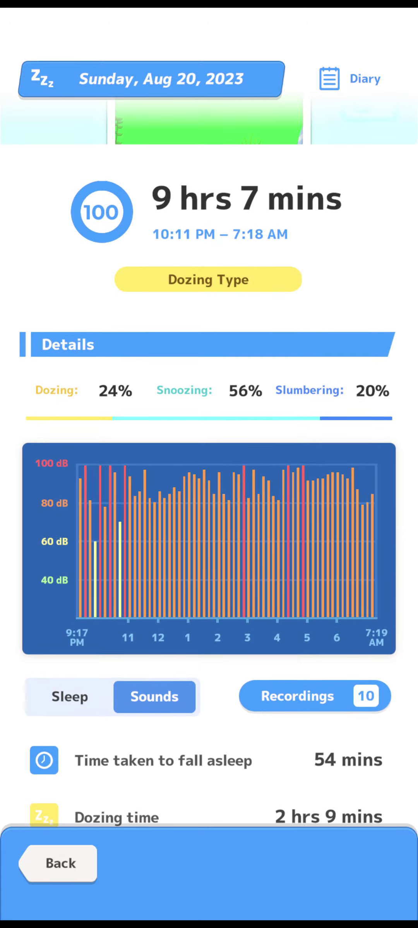
scroll(228, 616, "up", 3)
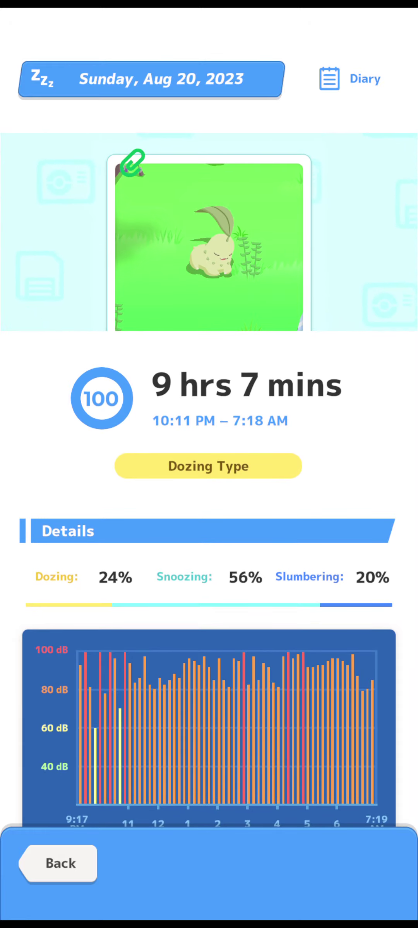
Close Aug 20's report and go back to the August 2023 Sleep Data list
left_click(58, 863)
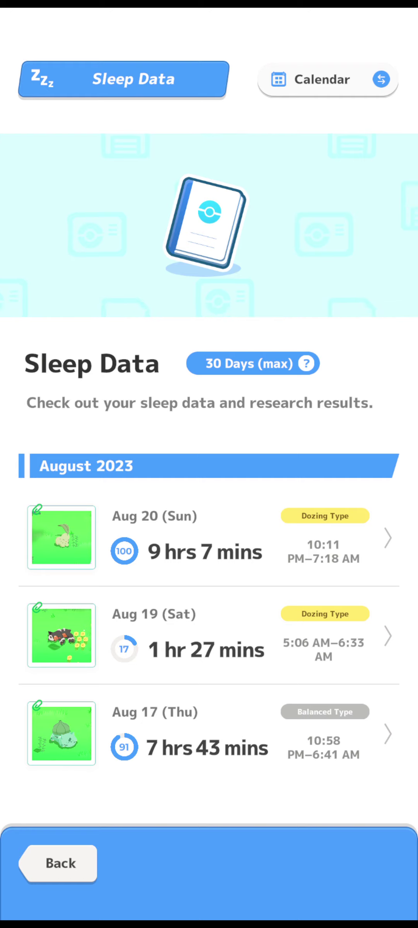